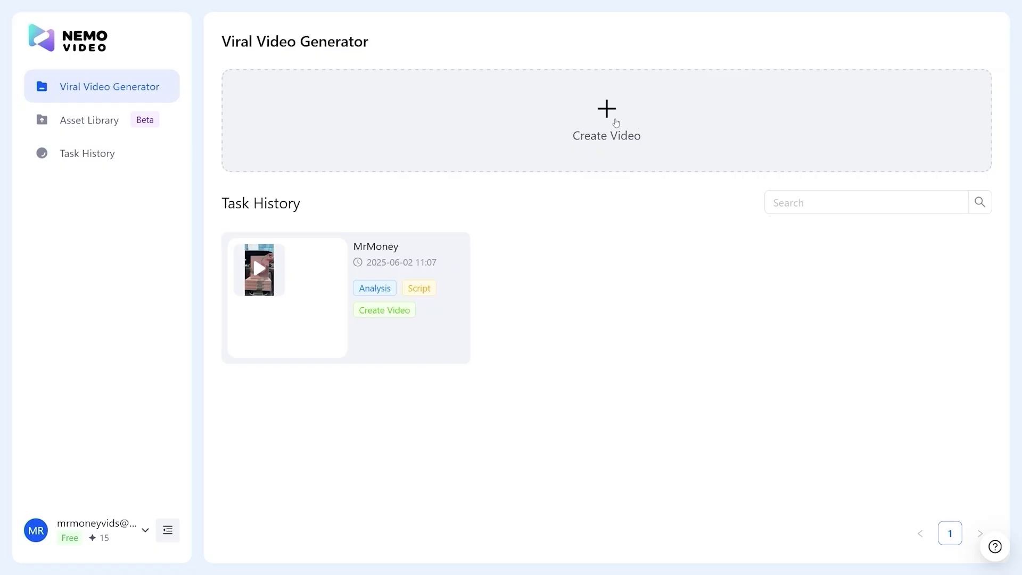
# - Start a new video task named Men's shirt
pyautogui.click(614, 122)
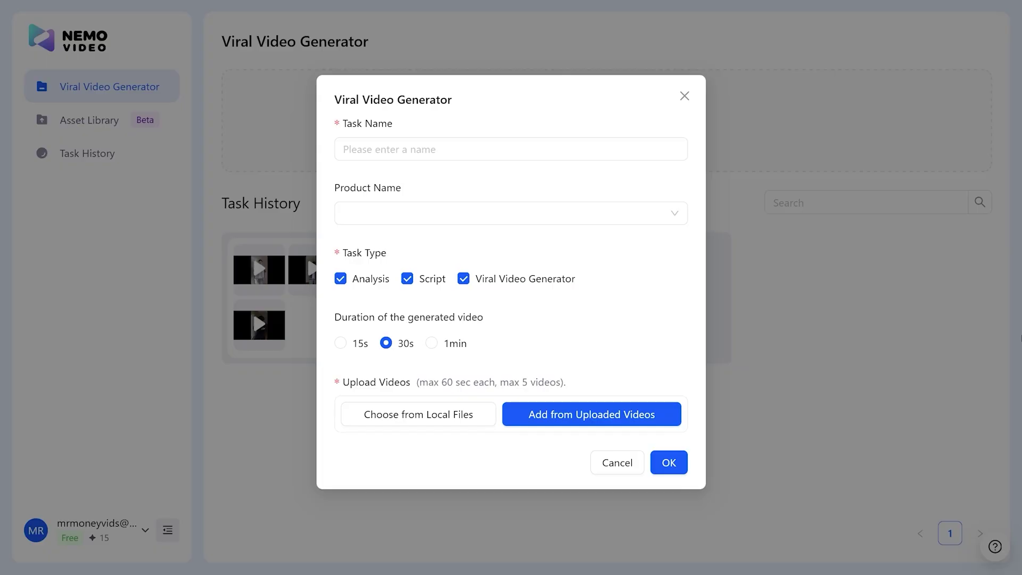
pyautogui.click(408, 148)
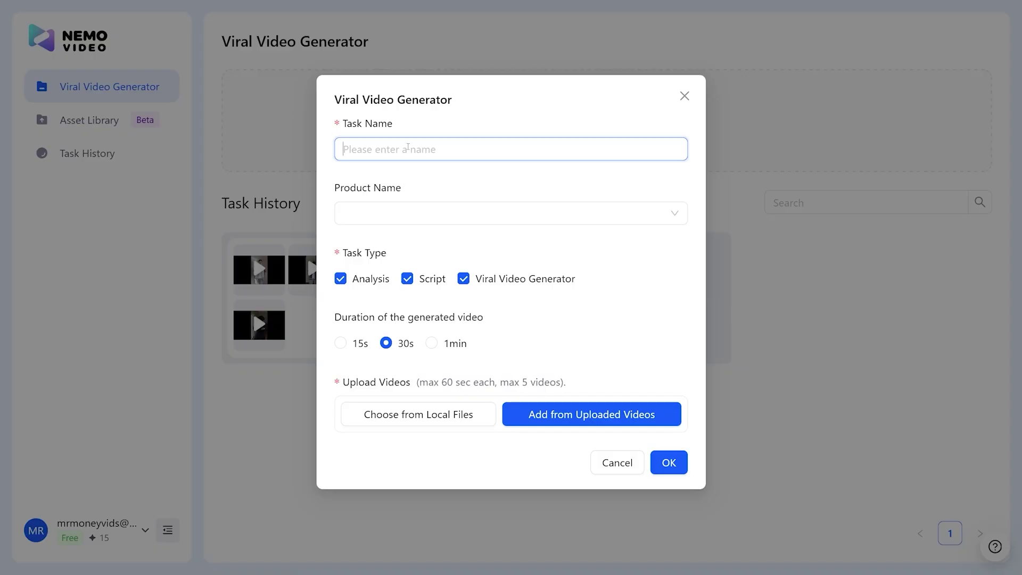
pyautogui.write("Men's shi")
pyautogui.write('rt')
pyautogui.hotkey('ctrl', 'a')
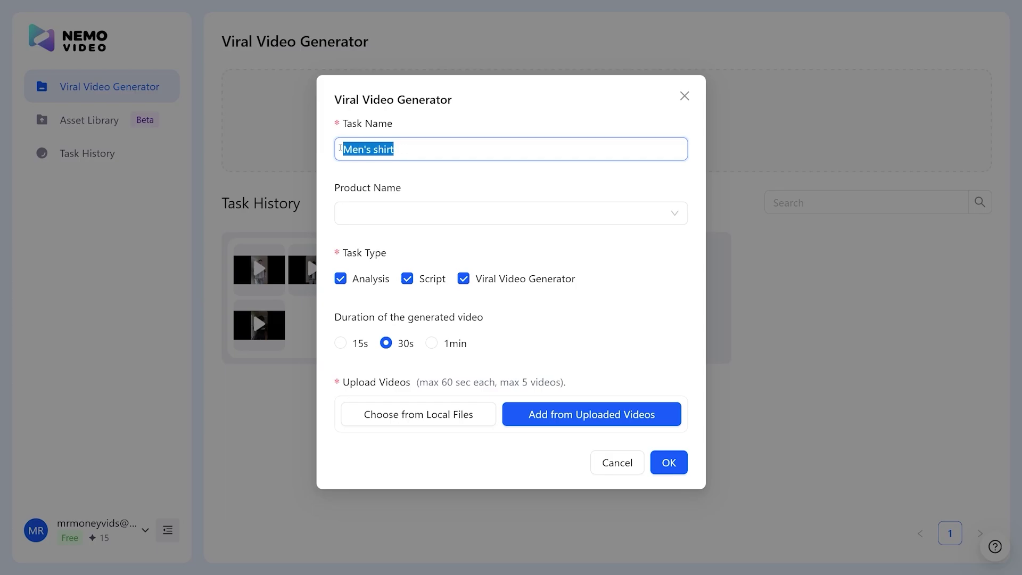
pyautogui.hotkey('ctrl', 'c')
# - Add Men's shirt as the product, set a 15s length, and tick the 33.mp4 clip
pyautogui.click(418, 213)
pyautogui.hotkey('ctrl', 'v')
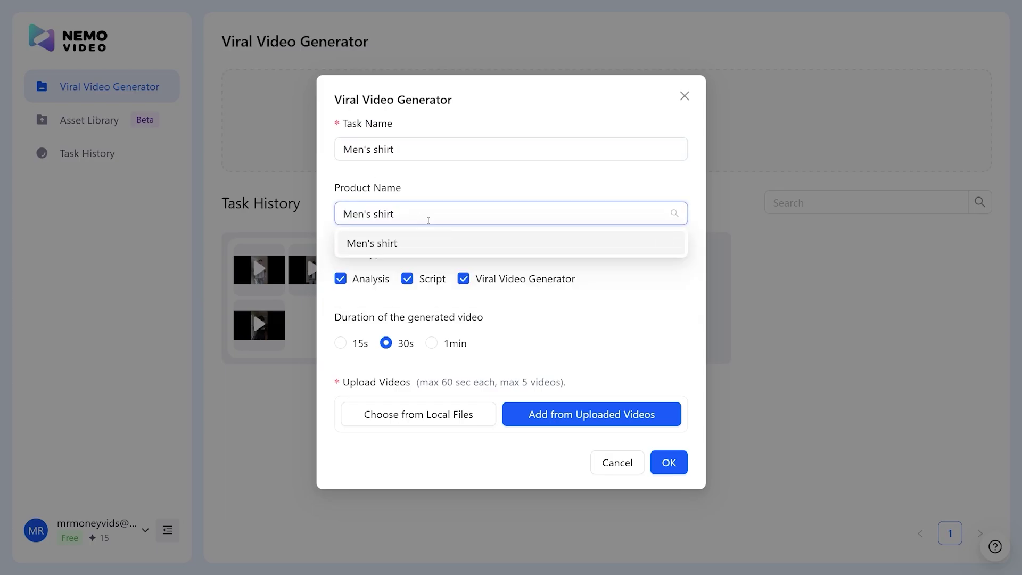
pyautogui.click(418, 242)
pyautogui.click(598, 364)
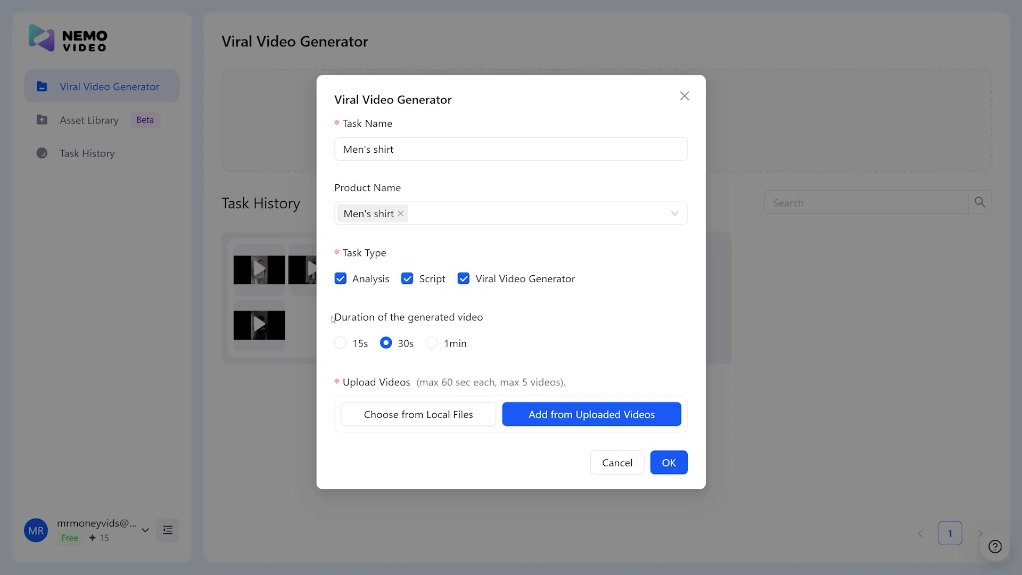
pyautogui.click(343, 345)
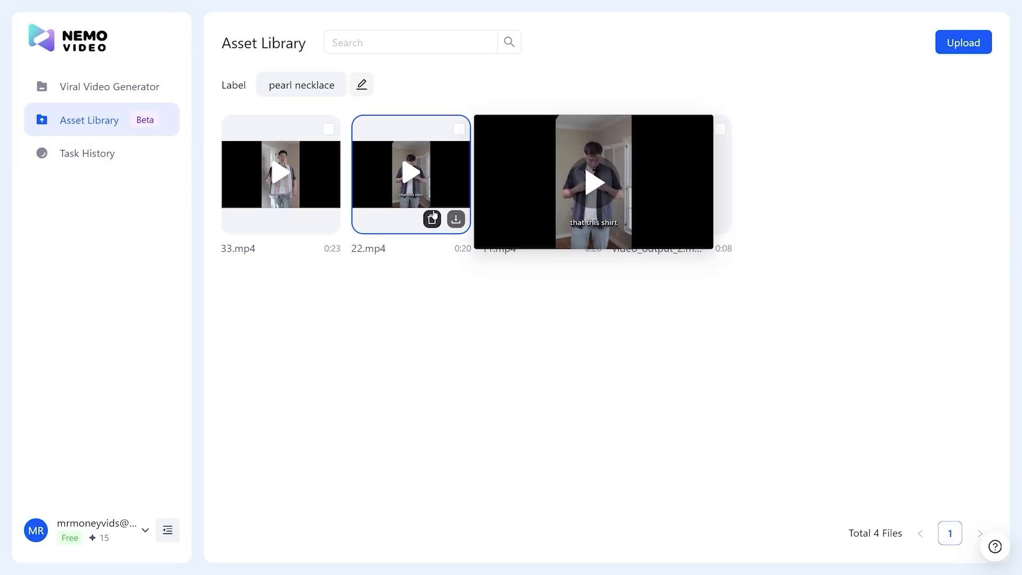
pyautogui.moveTo(396, 221)
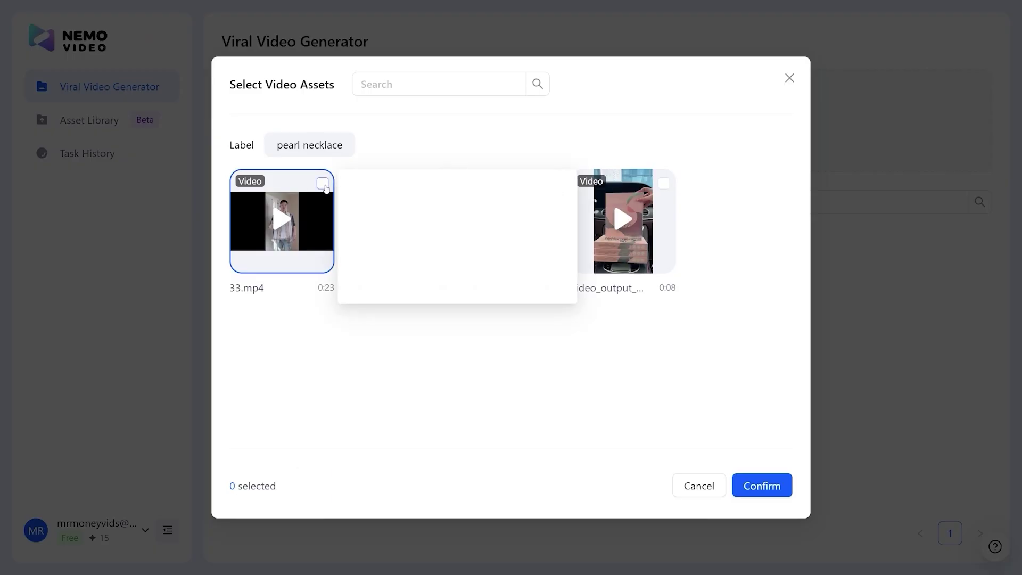
pyautogui.click(324, 183)
# - Tick the 22.mp4 and 11.mp4 clips alongside 33.mp4
pyautogui.click(436, 183)
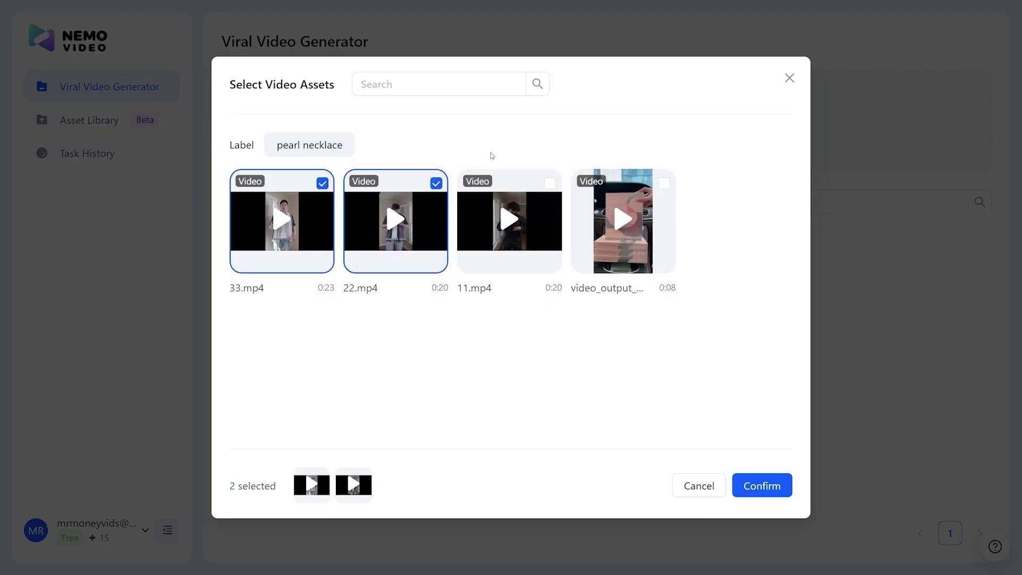
pyautogui.click(550, 184)
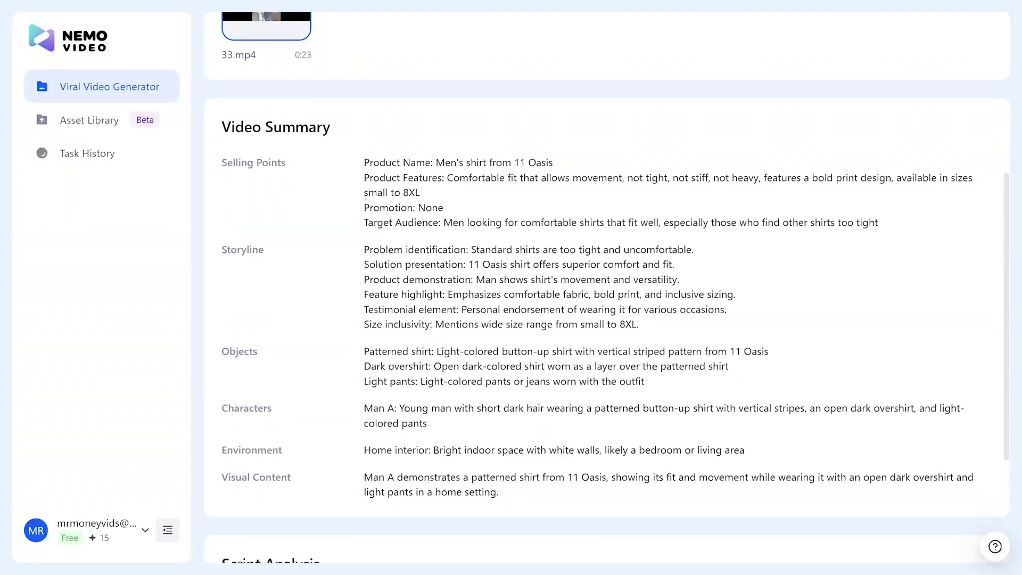
pyautogui.scroll(-1, 346, 184)
# - Review the shirt video's Video Summary and Script Analysis, then go to the Step 2 Script form
pyautogui.moveTo(241, 138); pyautogui.dragTo(288, 136)
pyautogui.click(288, 135)
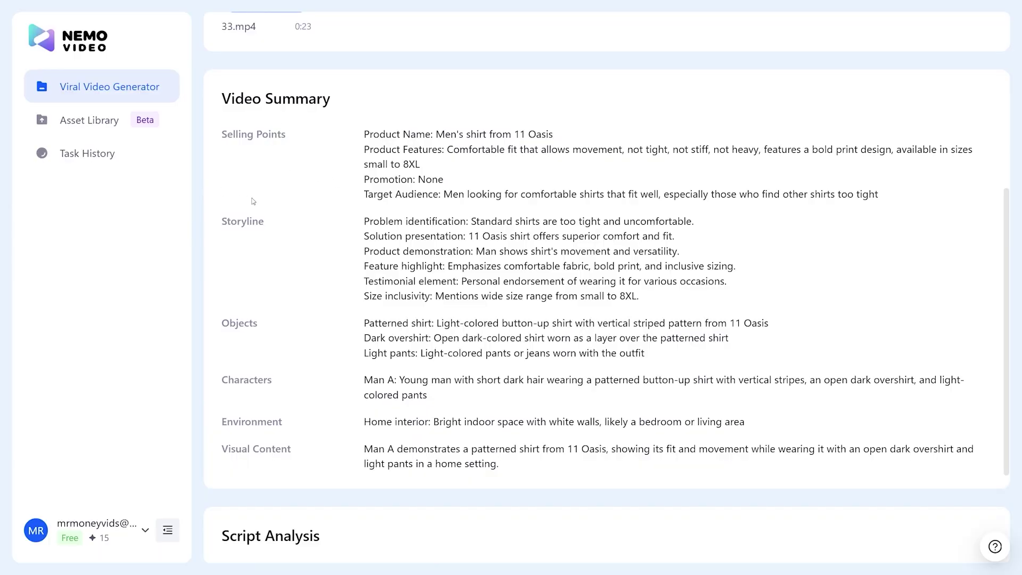
pyautogui.moveTo(221, 317); pyautogui.dragTo(260, 323)
pyautogui.click(265, 323)
pyautogui.moveTo(221, 379); pyautogui.dragTo(276, 381)
pyautogui.click(280, 383)
pyautogui.scroll(-3, 286, 368)
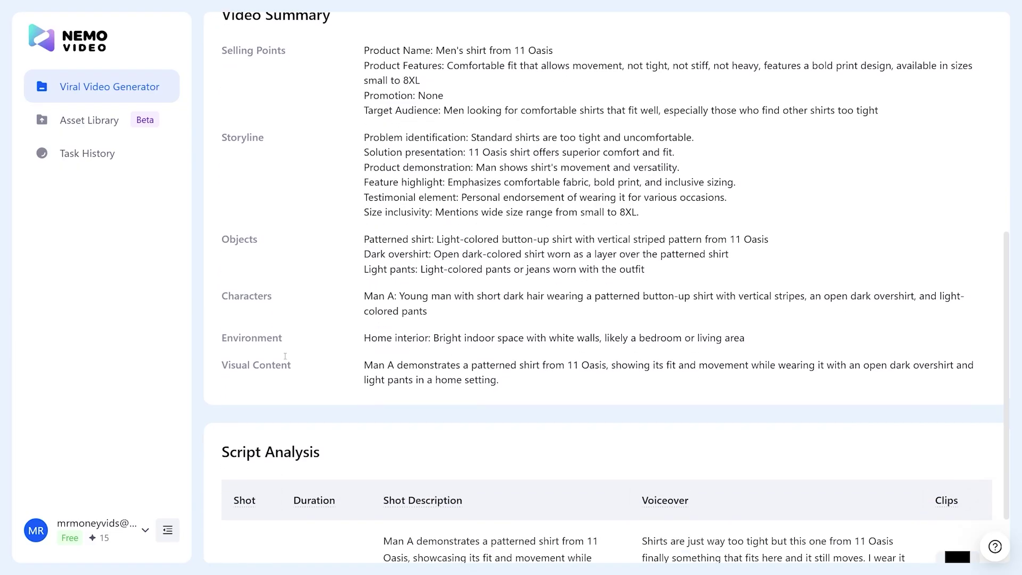
pyautogui.scroll(-3, 281, 342)
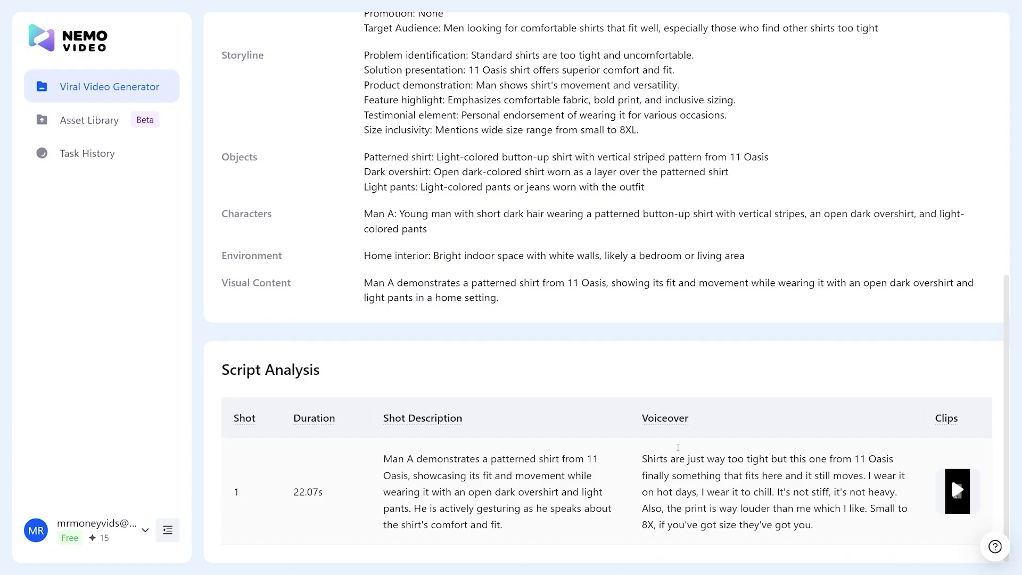
pyautogui.scroll(18, 592, 470)
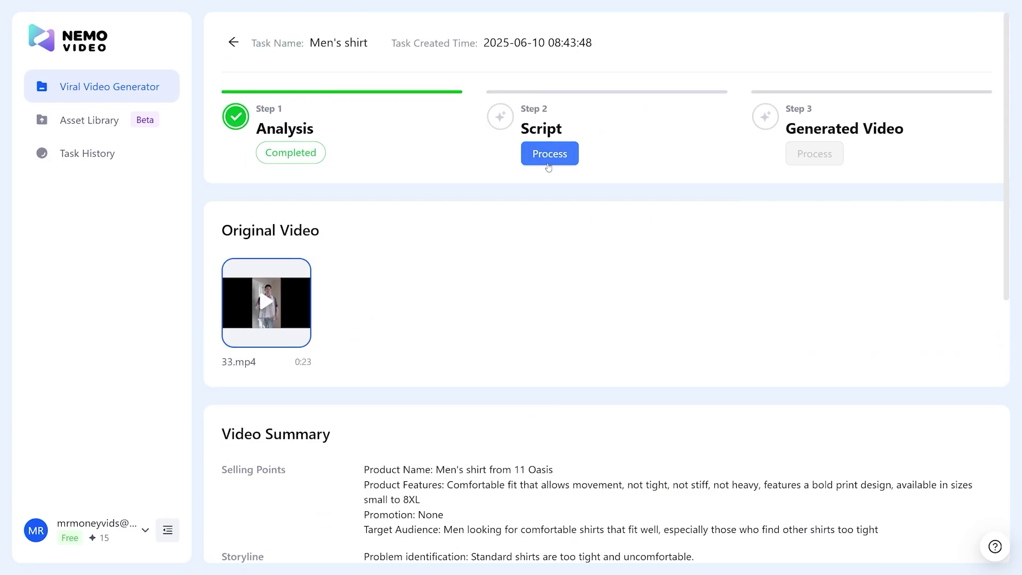
pyautogui.click(541, 159)
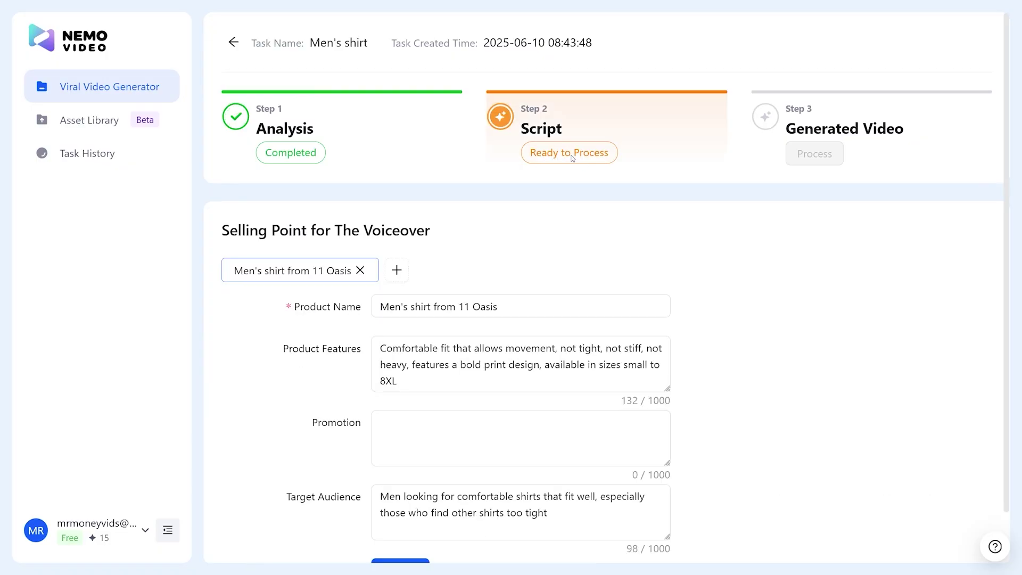
pyautogui.scroll(-1, 567, 254)
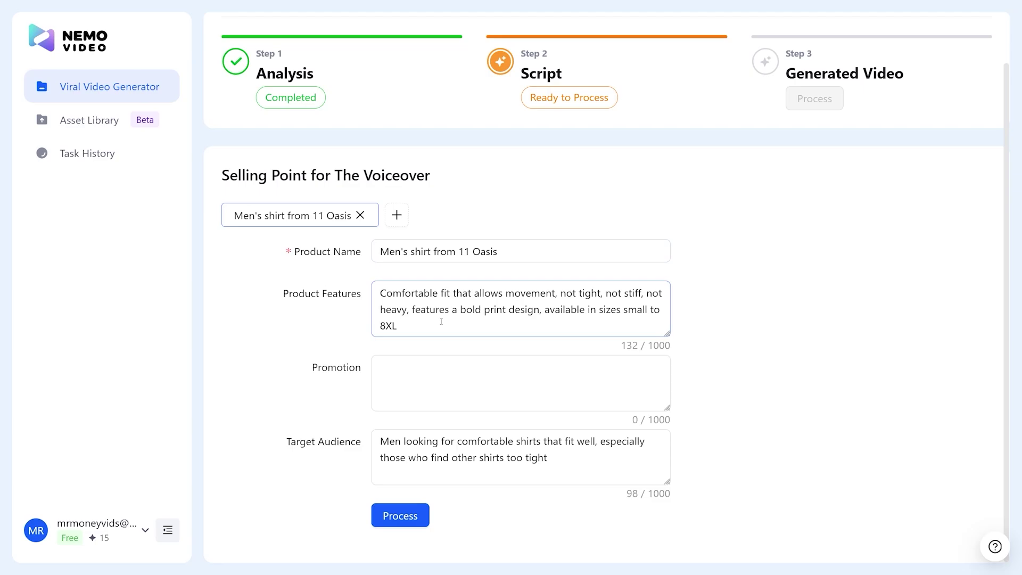
# - Leave the Promotion field empty and generate scripts from the selling points
pyautogui.click(434, 380)
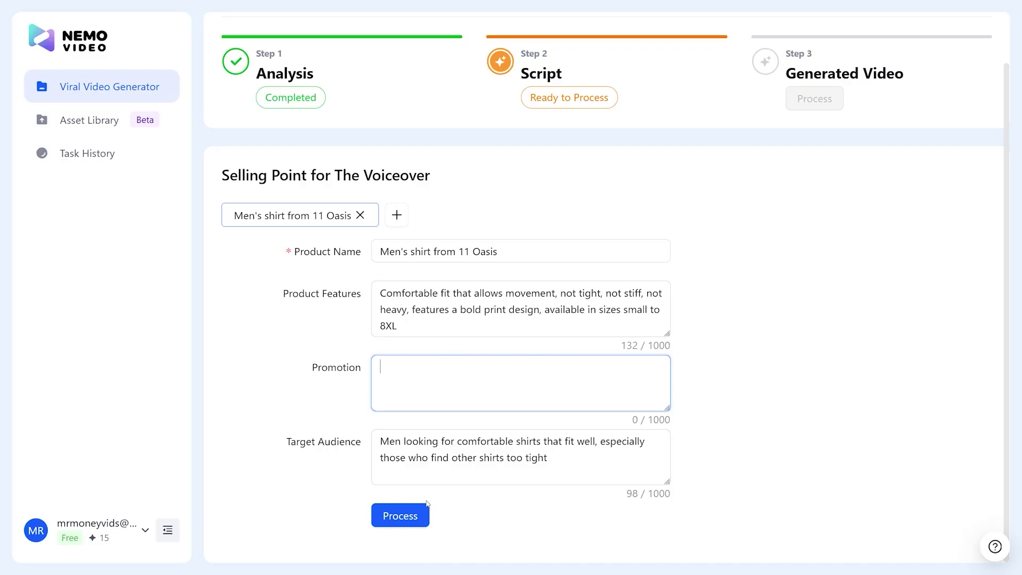
pyautogui.click(399, 515)
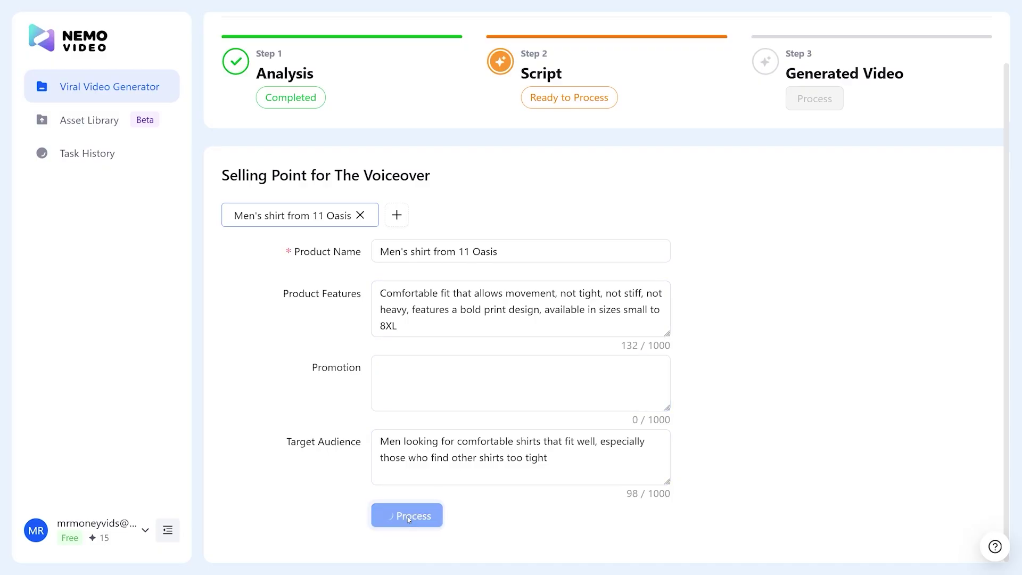
pyautogui.scroll(-2, 496, 310)
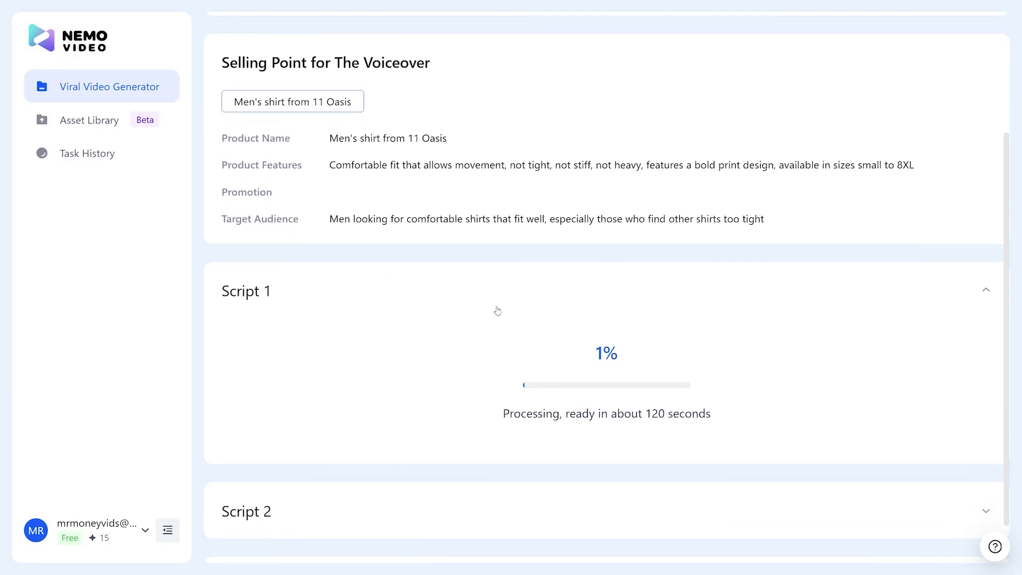
pyautogui.scroll(-1, 497, 311)
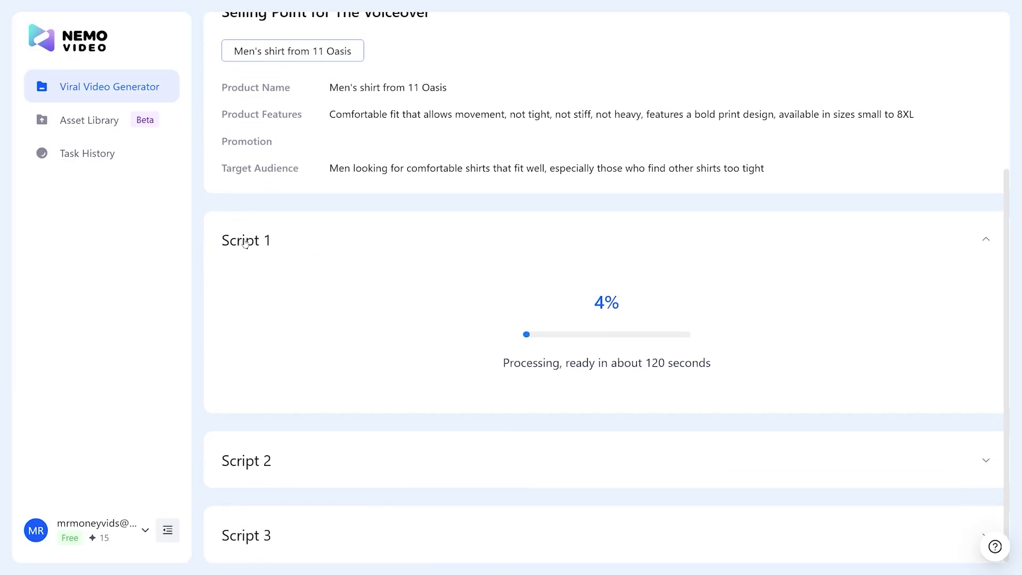
pyautogui.scroll(2, 474, 455)
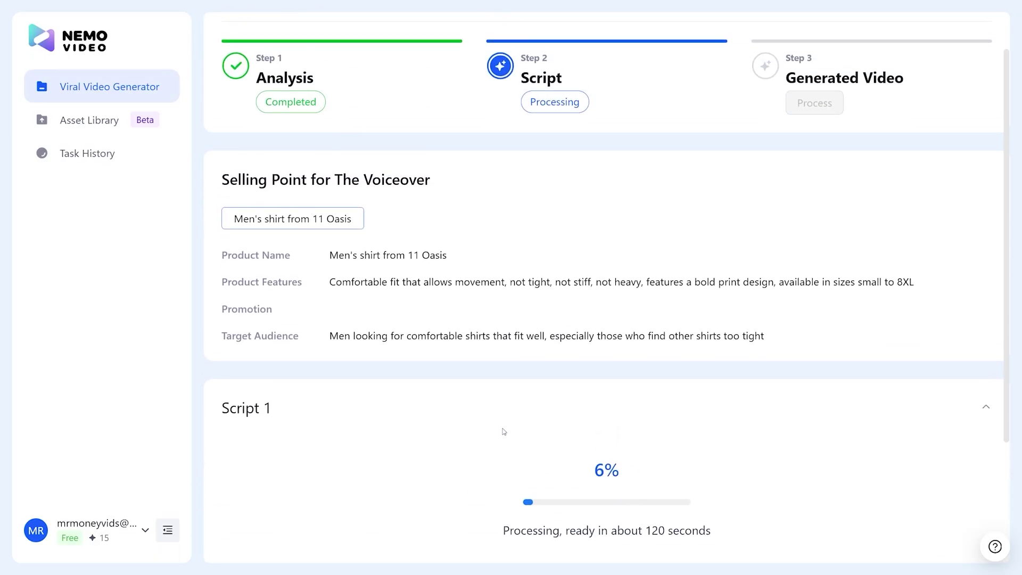
pyautogui.scroll(1, 508, 412)
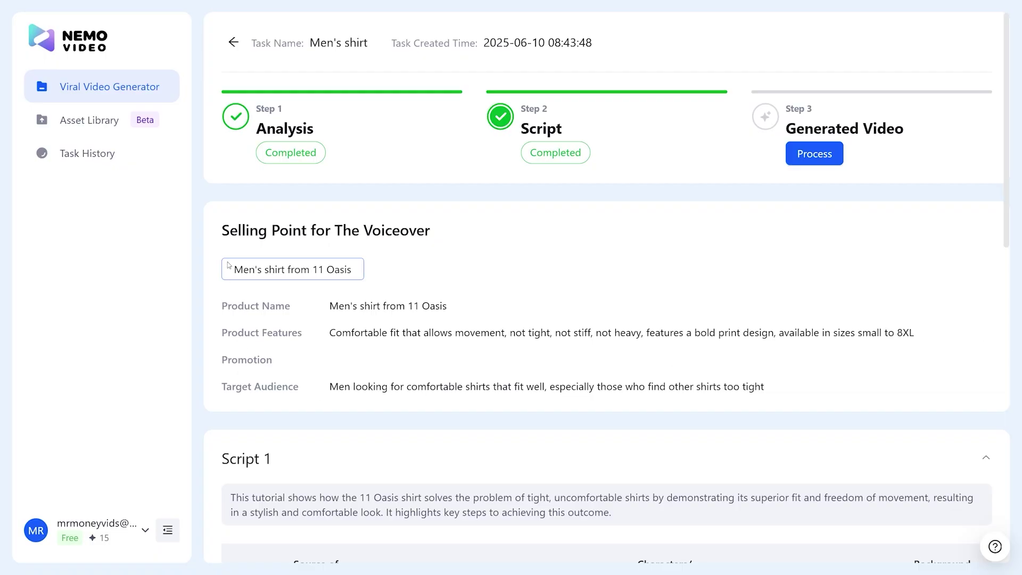
# - Expand Script 2 to inspect its shots, then start generating the final videos
pyautogui.moveTo(234, 230); pyautogui.dragTo(443, 232)
pyautogui.click(464, 261)
pyautogui.scroll(-4, 513, 286)
pyautogui.scroll(-5, 480, 319)
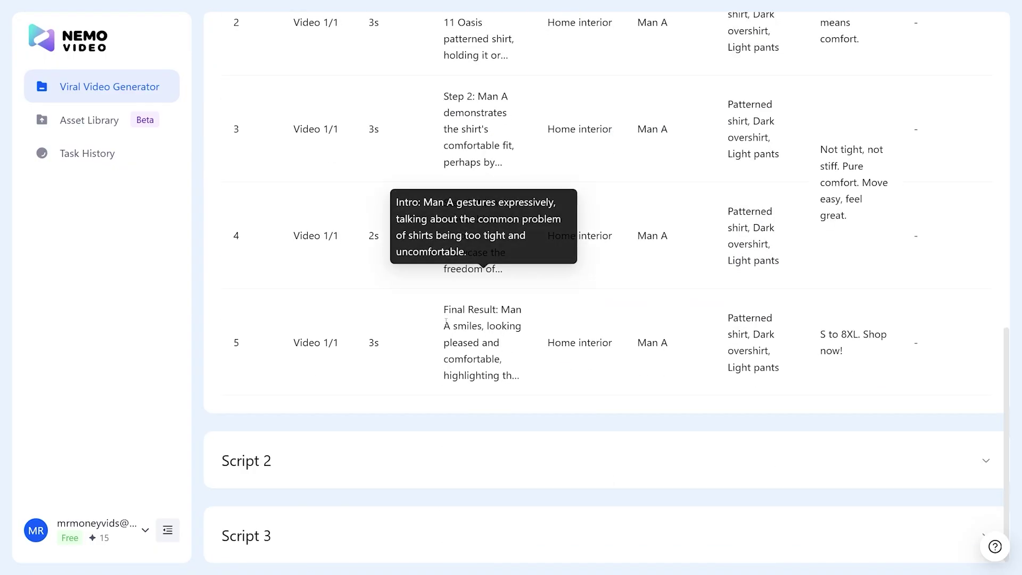
pyautogui.click(350, 472)
pyautogui.scroll(-8, 350, 471)
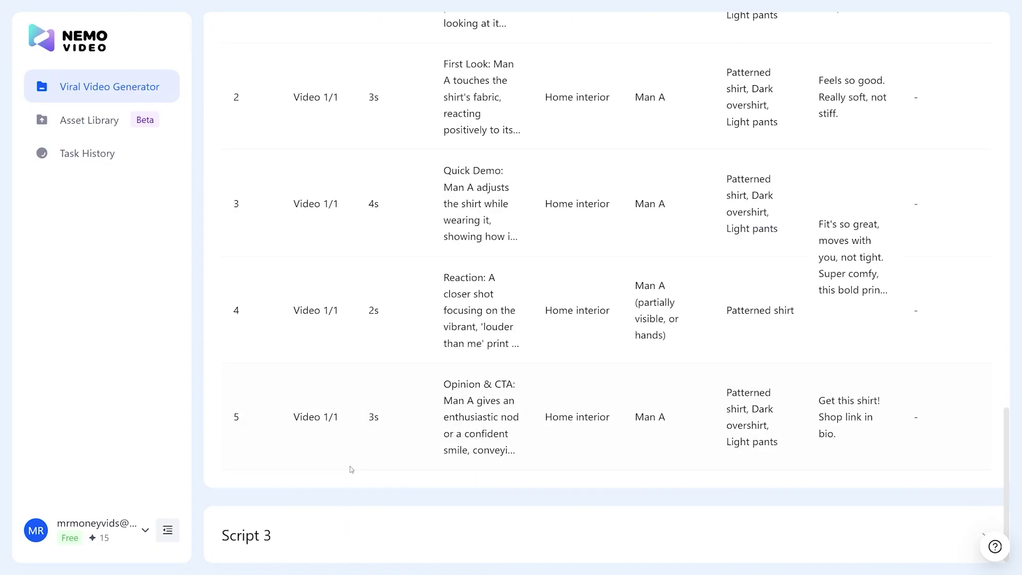
pyautogui.scroll(10, 426, 496)
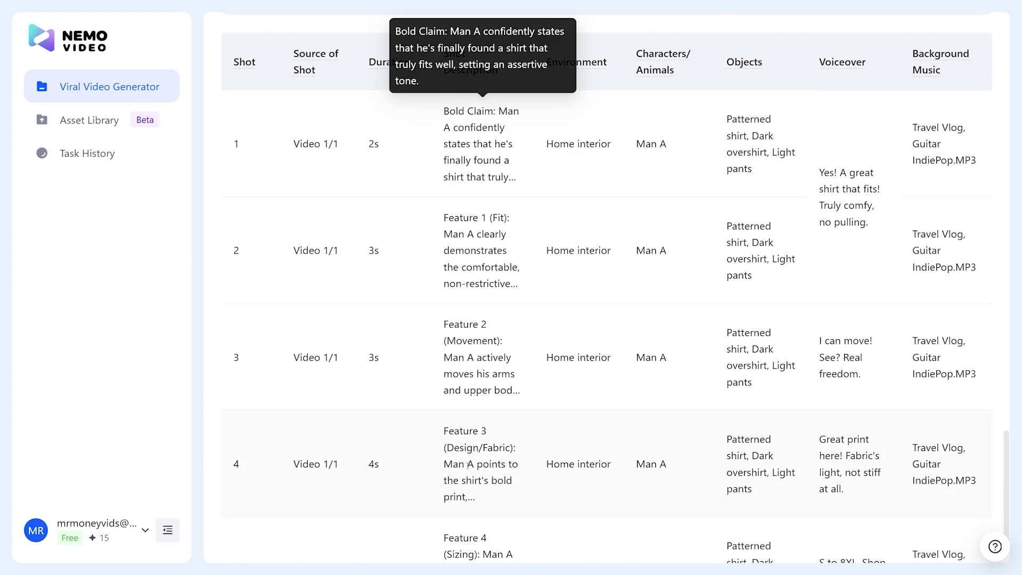
pyautogui.scroll(-10, 582, 406)
pyautogui.scroll(8, 583, 407)
pyautogui.scroll(10, 582, 407)
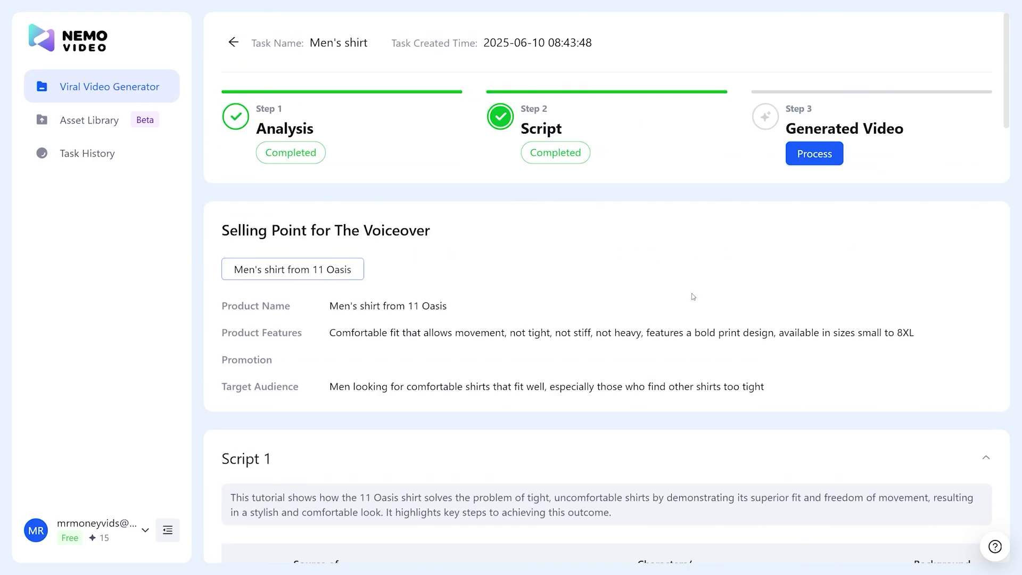
pyautogui.click(808, 154)
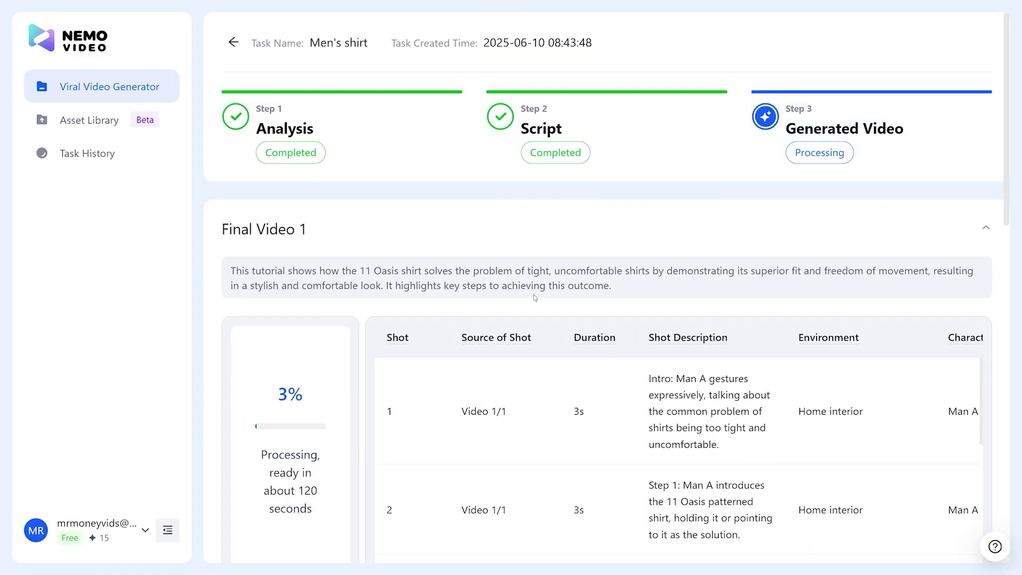
pyautogui.scroll(-3, 325, 319)
pyautogui.scroll(-2, 451, 263)
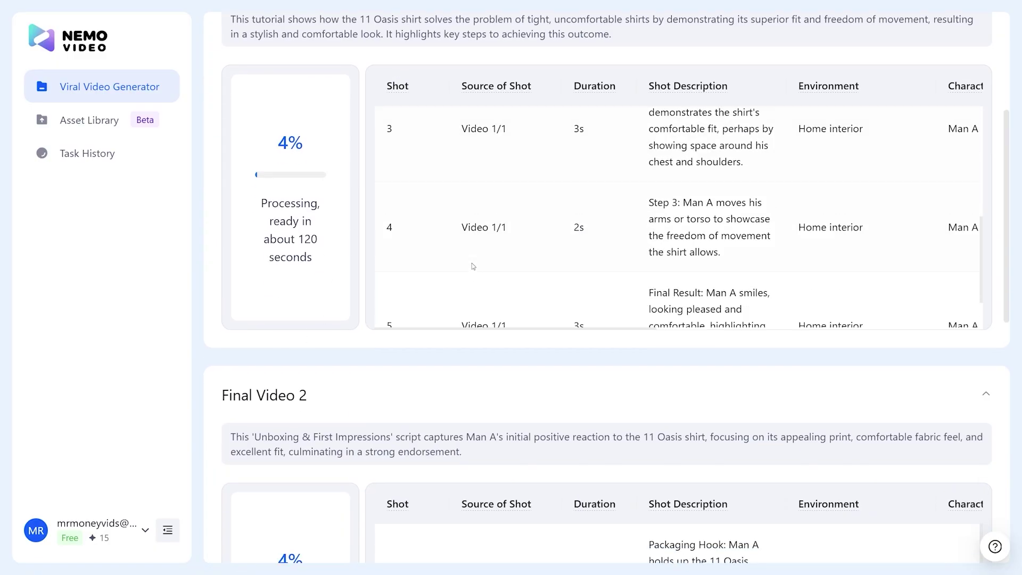
pyautogui.scroll(-2, 472, 263)
pyautogui.scroll(-4, 431, 398)
pyautogui.scroll(-3, 432, 407)
pyautogui.scroll(-2, 431, 418)
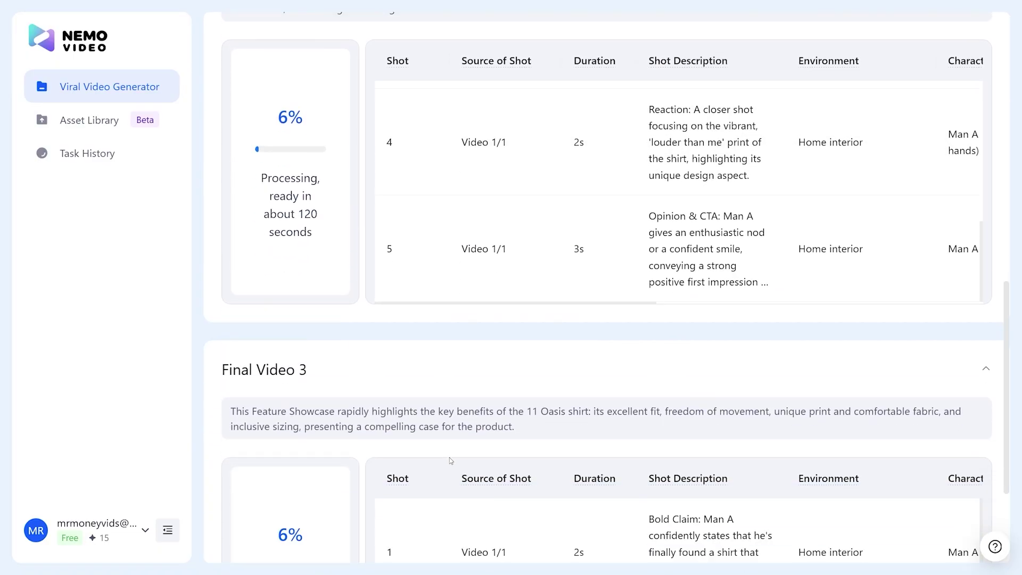
pyautogui.scroll(-3, 450, 458)
pyautogui.scroll(-1, 471, 322)
pyautogui.scroll(-2, 369, 321)
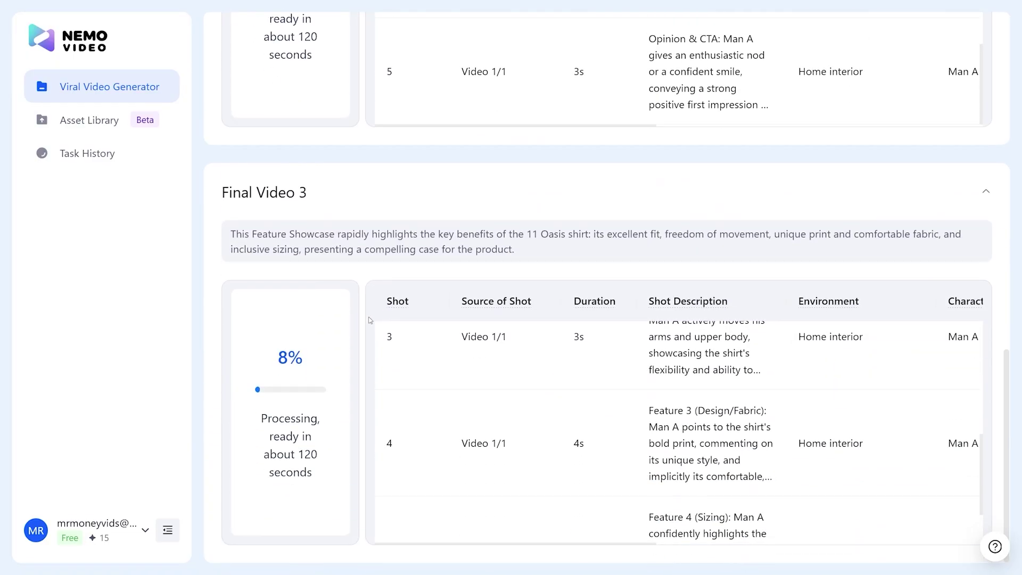
pyautogui.scroll(5, 370, 320)
pyautogui.scroll(5, 368, 320)
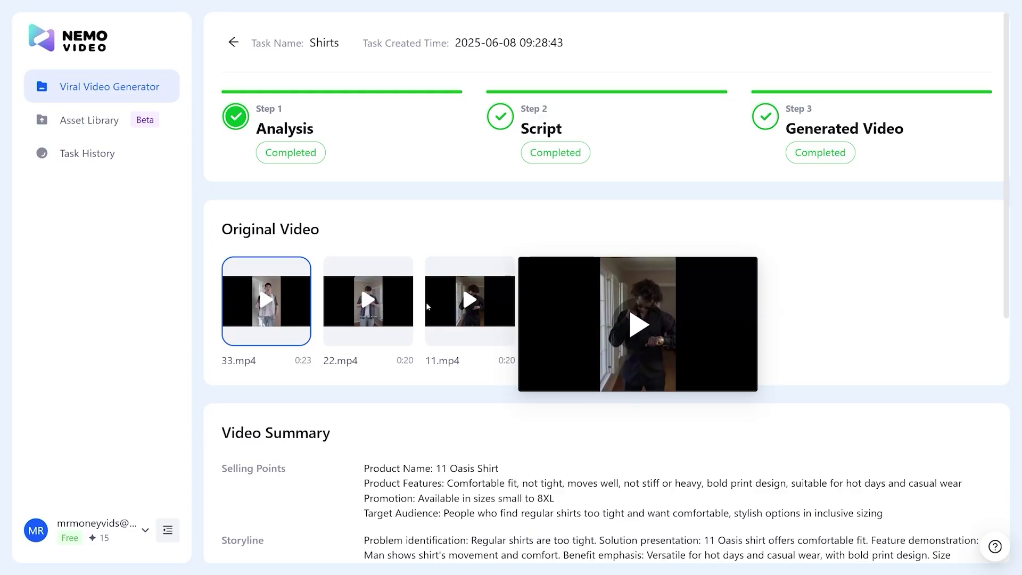
pyautogui.scroll(-2, 589, 244)
pyautogui.scroll(-3, 589, 244)
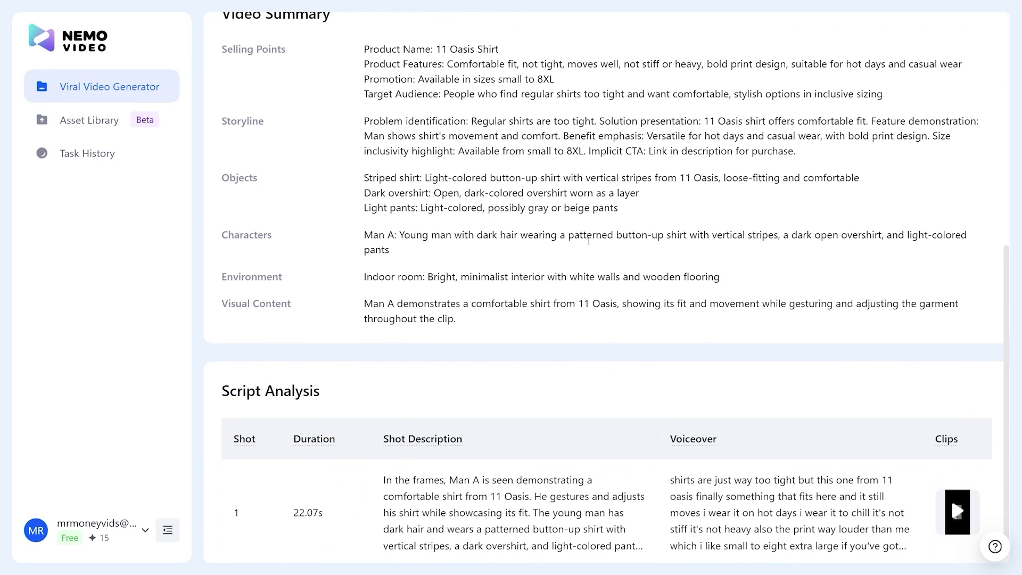
pyautogui.scroll(5, 630, 289)
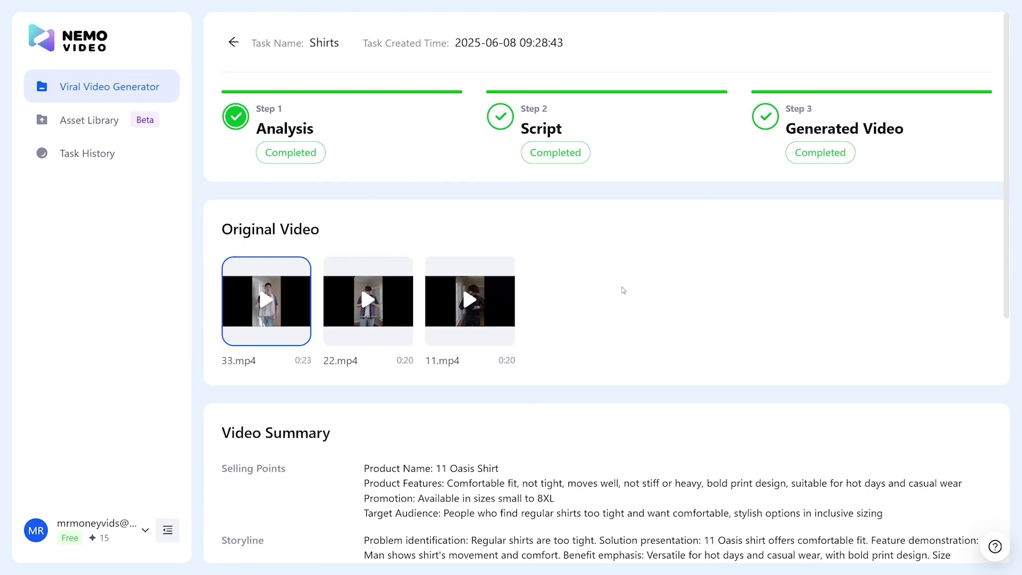
# - Show Step 3's generated final videos and play the Final Video 1 preview
pyautogui.click(843, 128)
pyautogui.scroll(-3, 369, 229)
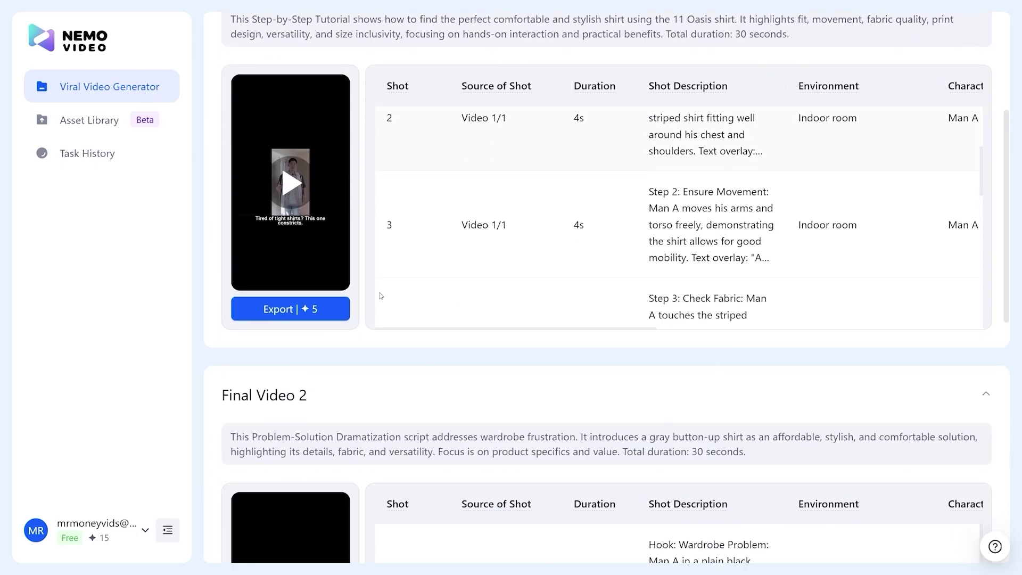
pyautogui.scroll(-2, 387, 368)
pyautogui.scroll(-3, 387, 367)
pyautogui.click(290, 321)
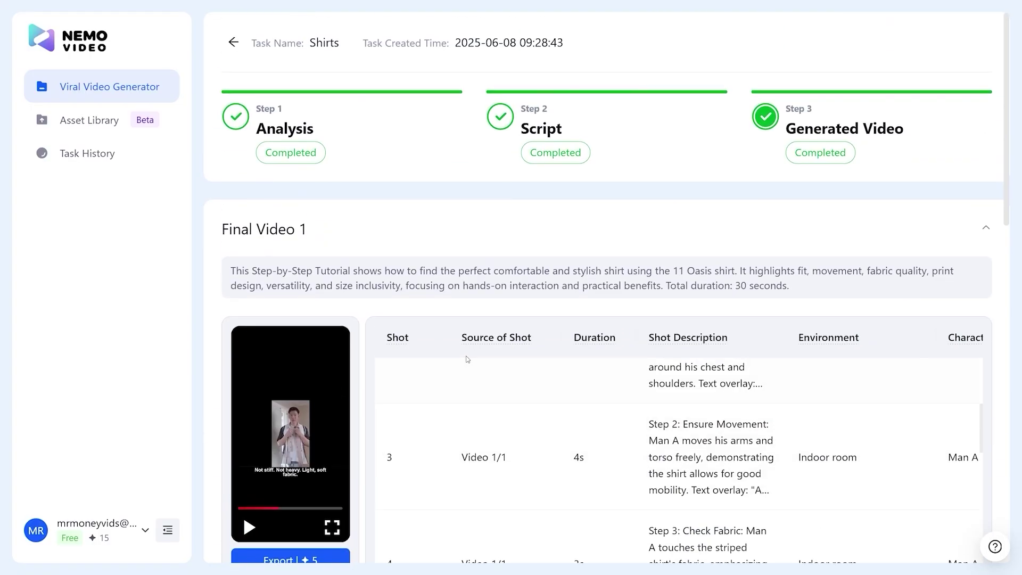
# - Play previews of three shirt clips in the Asset Library and open the label editor
pyautogui.click(115, 130)
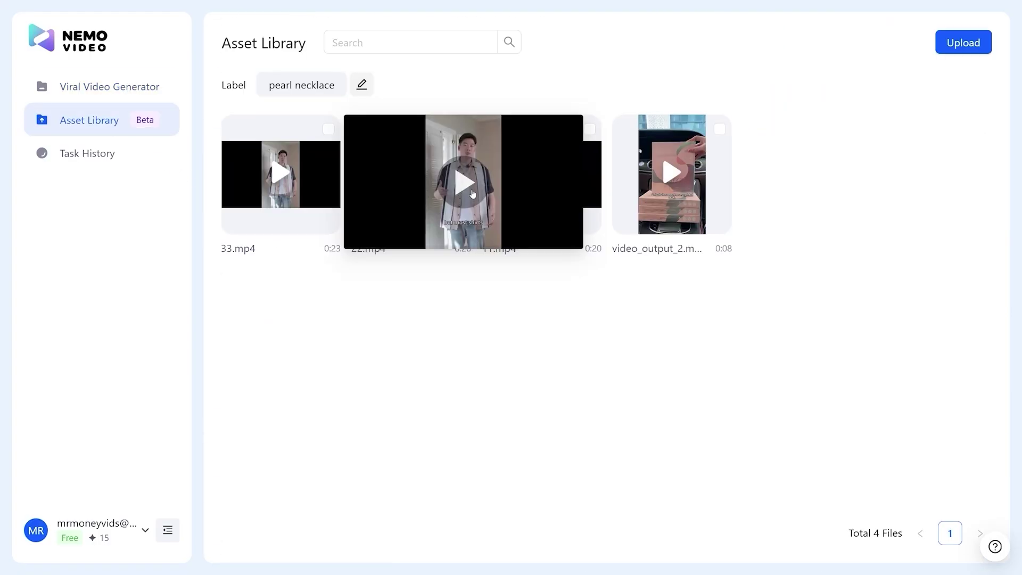
pyautogui.click(472, 189)
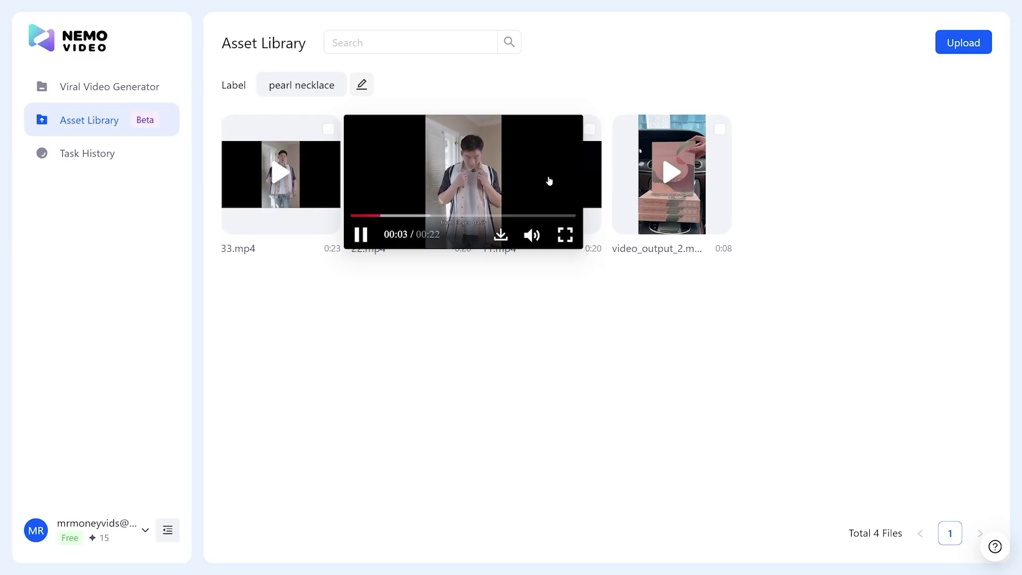
pyautogui.click(594, 189)
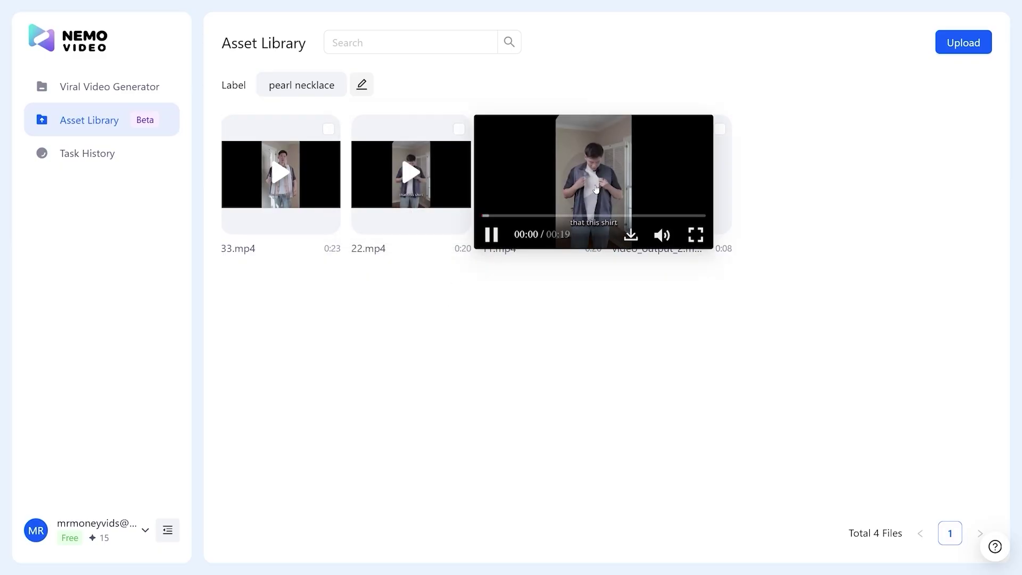
pyautogui.moveTo(544, 176)
pyautogui.click(727, 192)
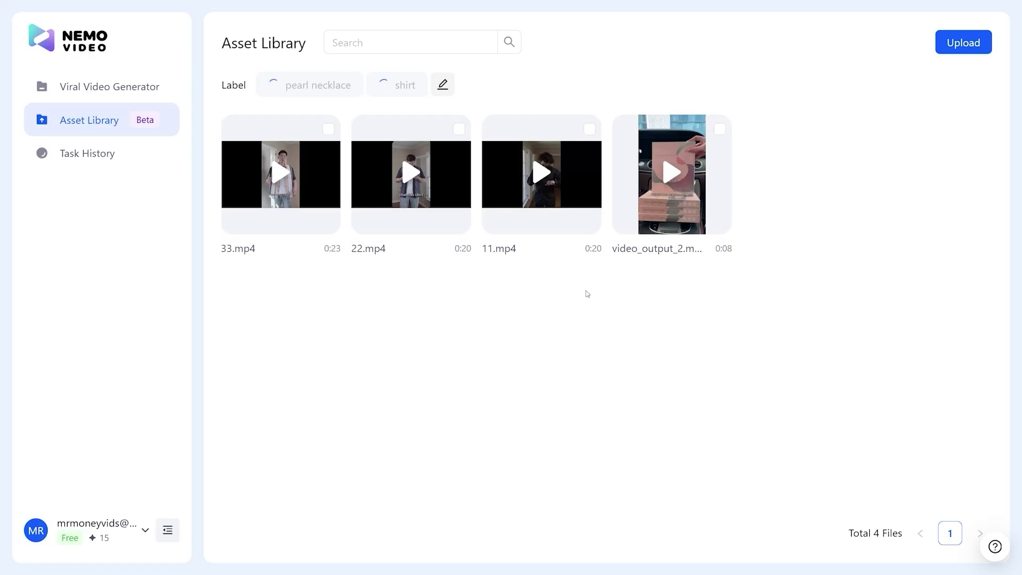
pyautogui.click(442, 85)
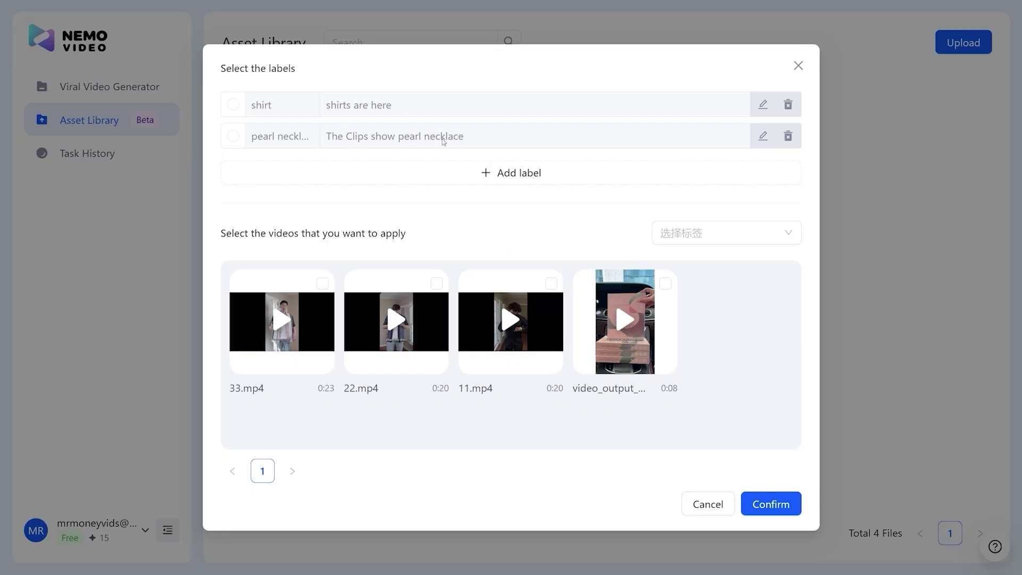
# - Add and save a new label named 'shirt'
pyautogui.click(523, 172)
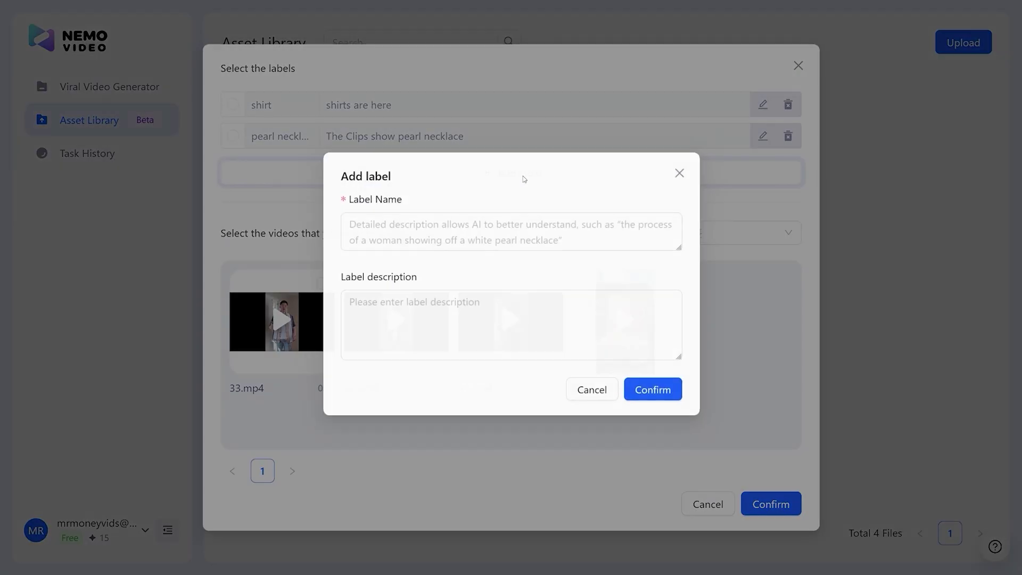
pyautogui.click(420, 238)
pyautogui.write('shirt')
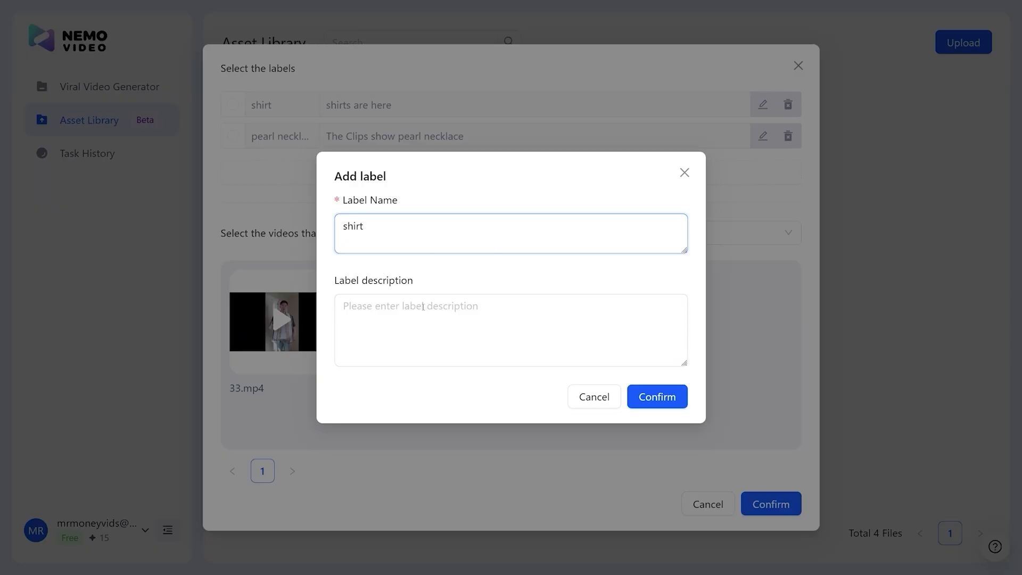
pyautogui.click(454, 313)
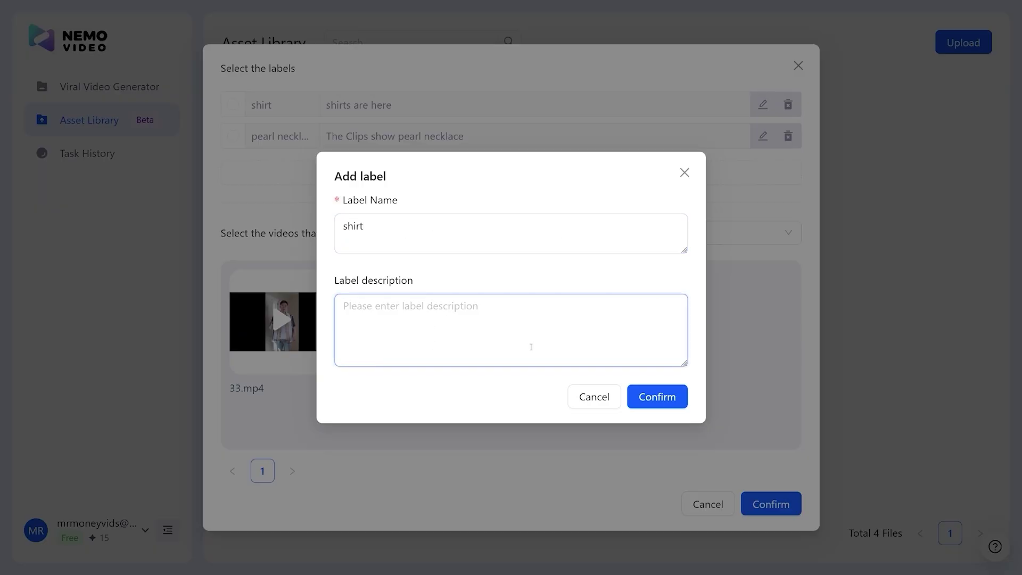
pyautogui.click(639, 397)
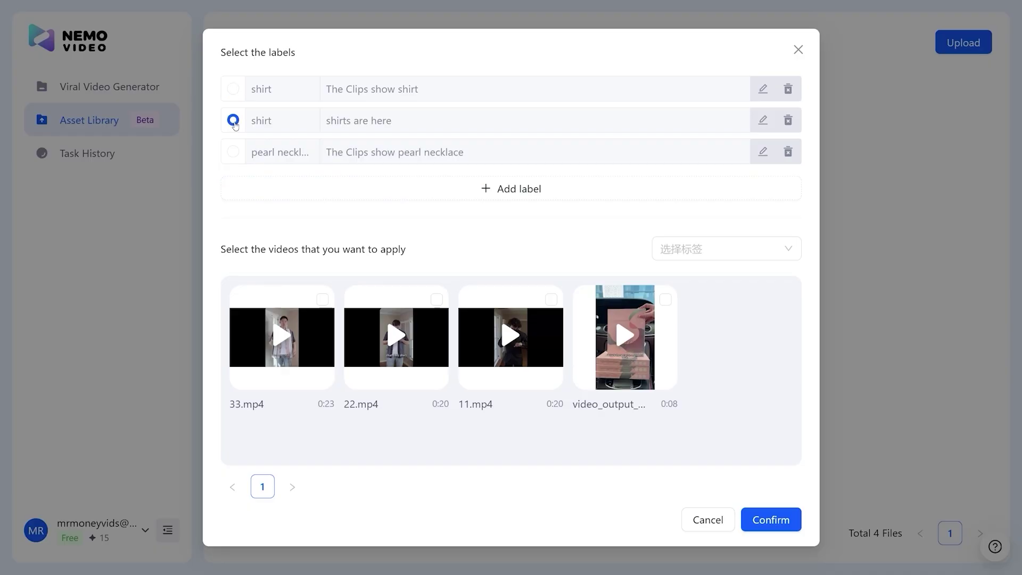
# - Apply the shirt label to 33.mp4, 22.mp4 and 11.mp4
pyautogui.click(323, 300)
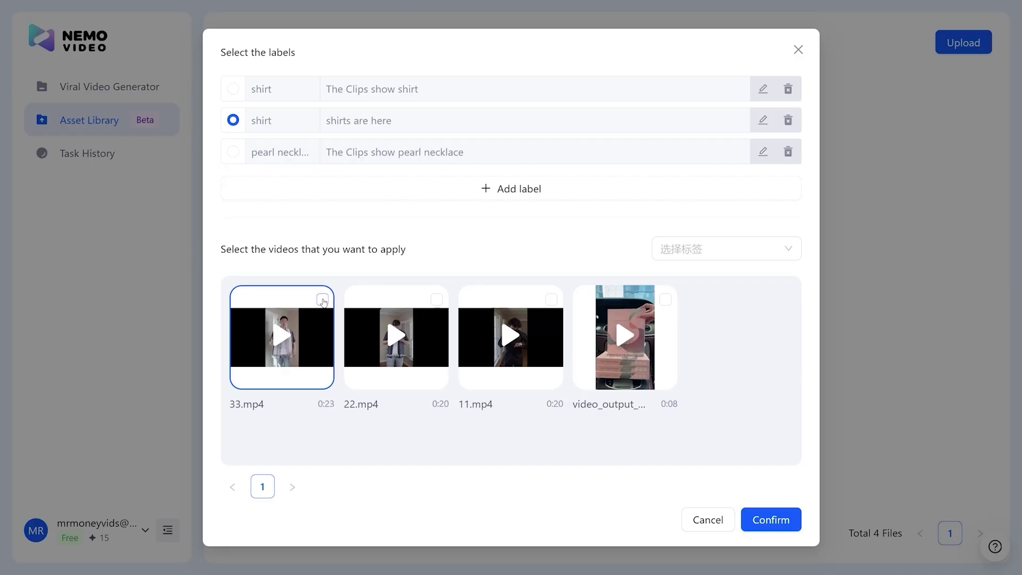
pyautogui.click(436, 299)
pyautogui.click(551, 299)
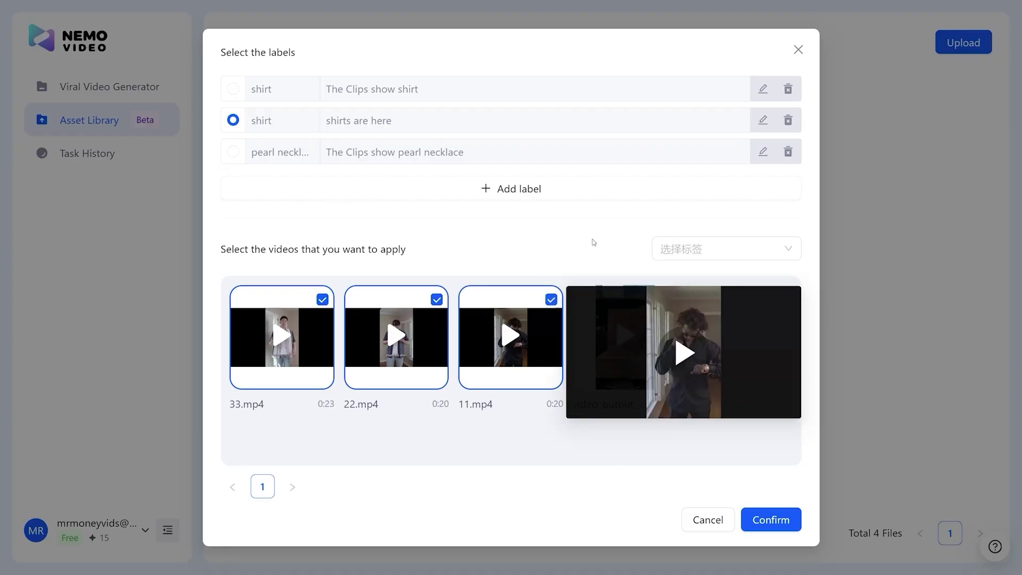
pyautogui.click(768, 519)
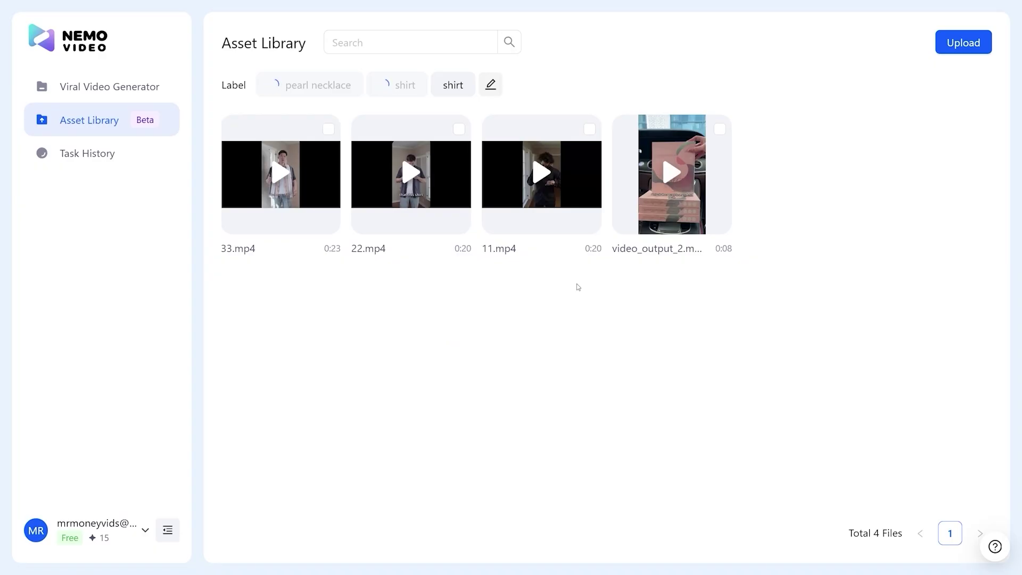